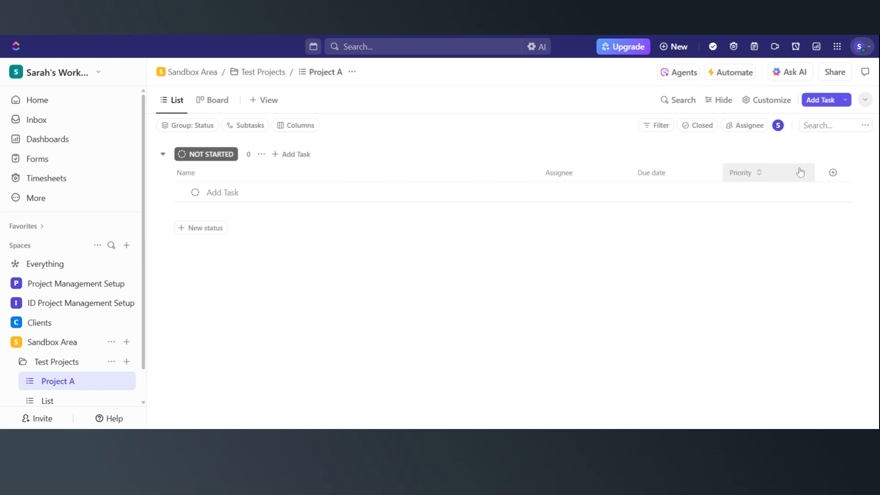
# - Add a new Dropdown custom field column to the list and name it Lifecycle Stages
pyautogui.click(833, 173)
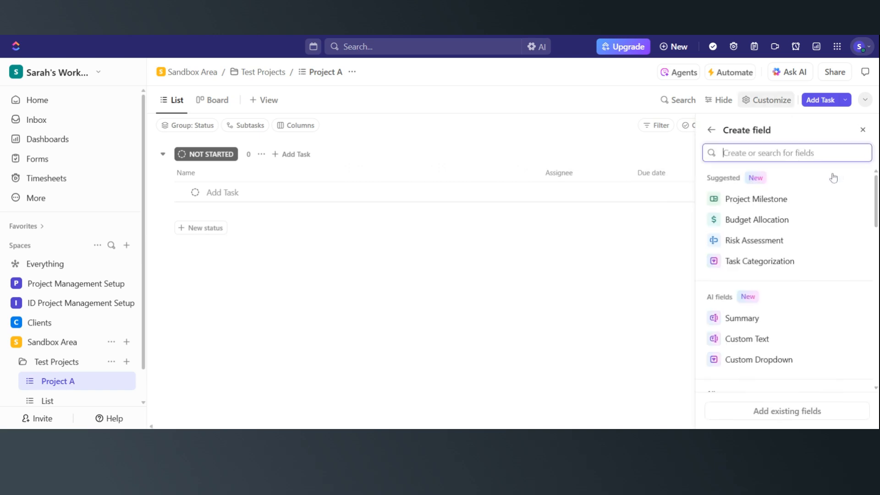
pyautogui.write('Dropdown')
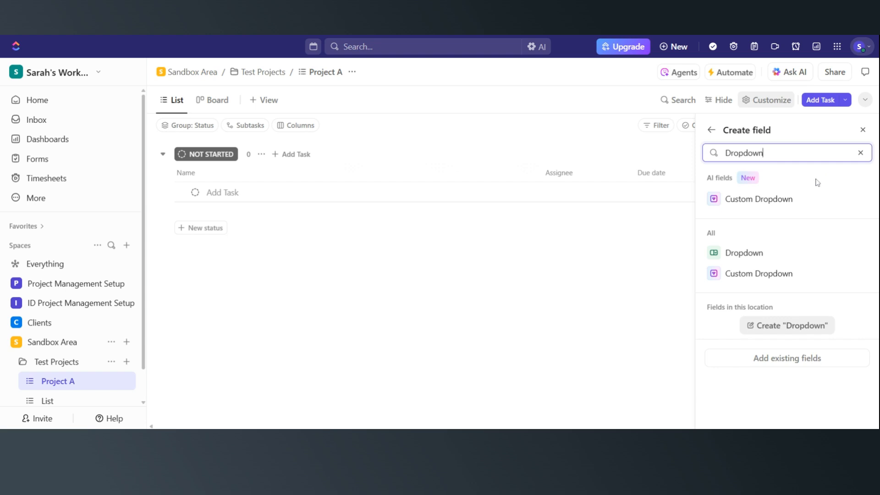
pyautogui.click(753, 255)
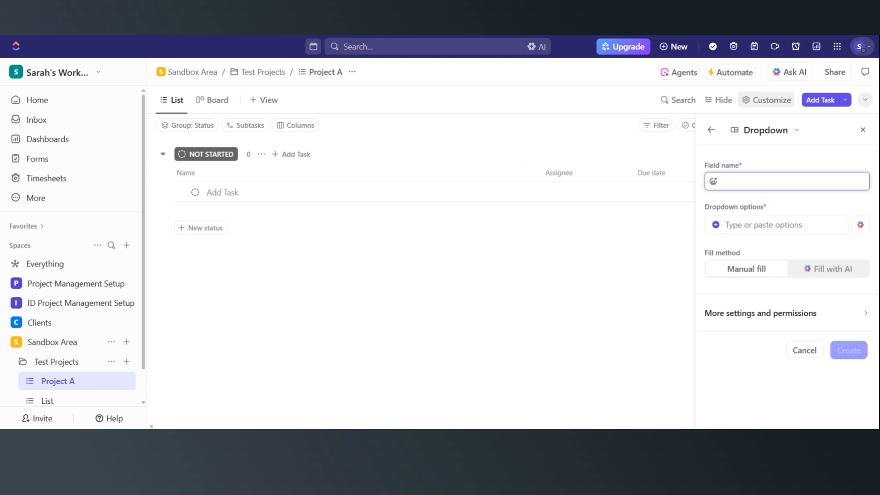
pyautogui.write('Lifecycle Stages')
# - Add the first dropdown option "Scoping / Pre-Planning" and create the field
pyautogui.click(726, 224)
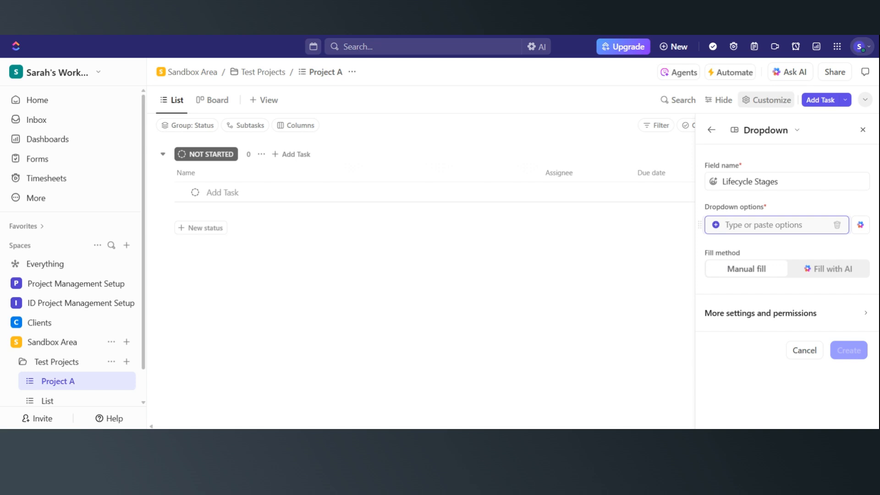
pyautogui.write('Scoping')
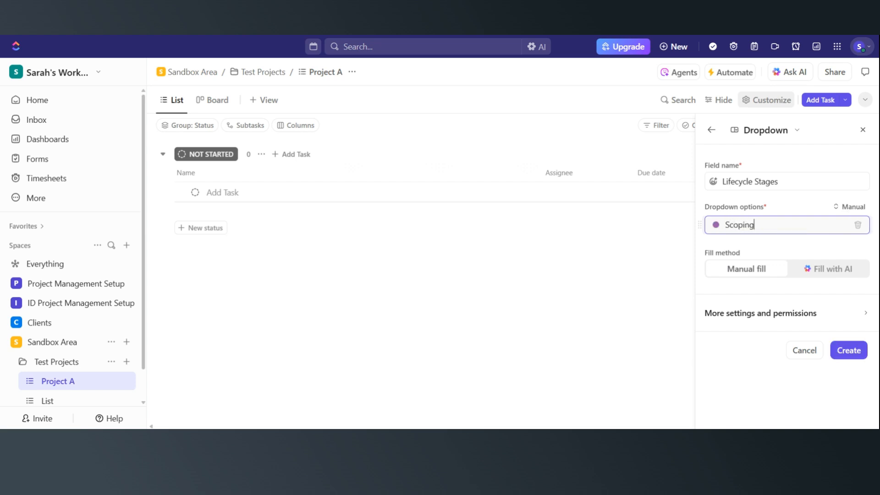
pyautogui.write(' / Pre-Plannking')
pyautogui.press('BackSpace')
pyautogui.press('BackSpace')
pyautogui.write('ing')
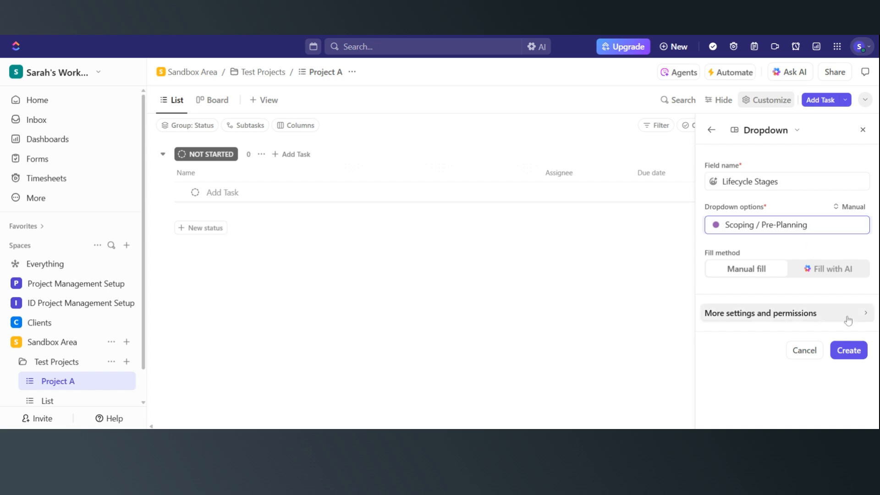
pyautogui.click(853, 356)
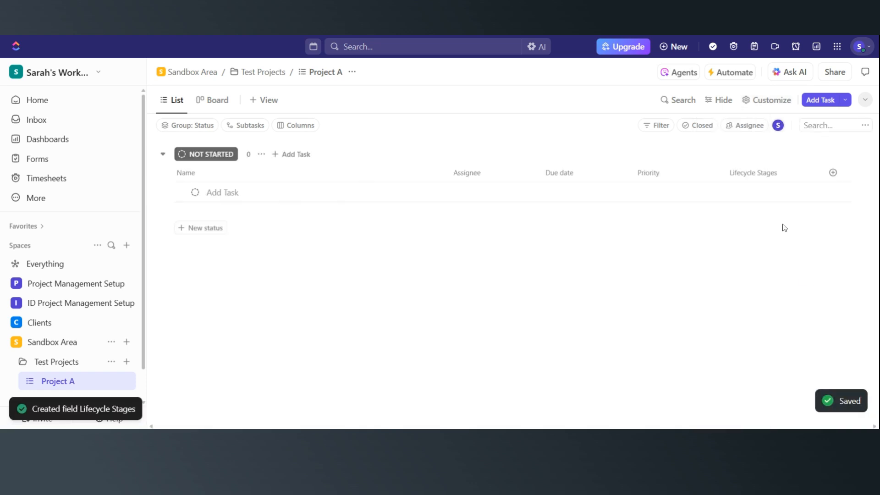
# - Edit the Lifecycle Stages field and add the options "Initiation" and "Planning"
pyautogui.click(741, 179)
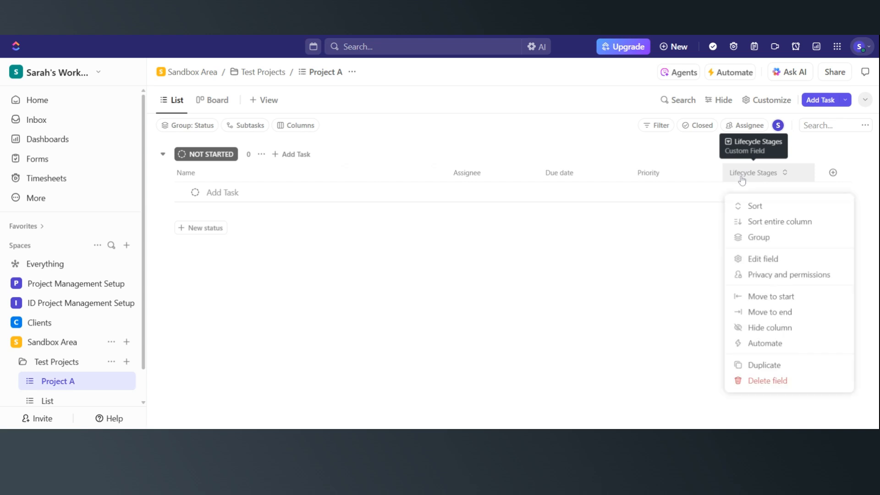
pyautogui.click(752, 259)
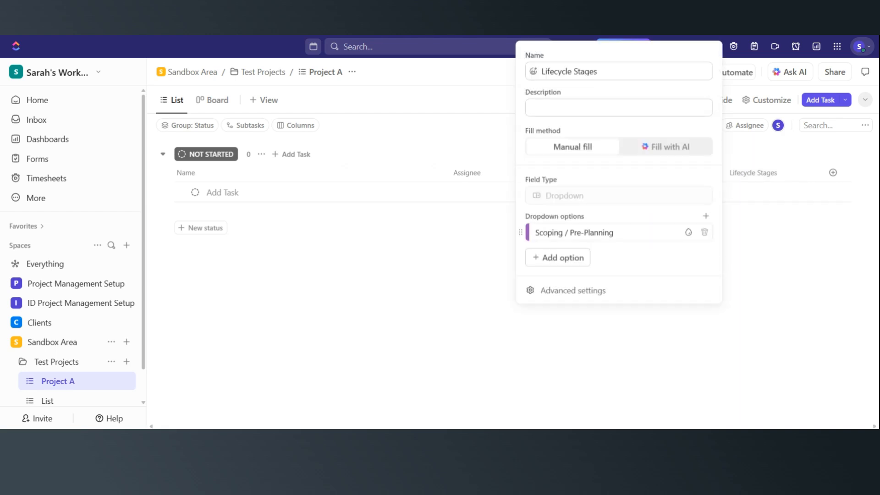
pyautogui.click(556, 258)
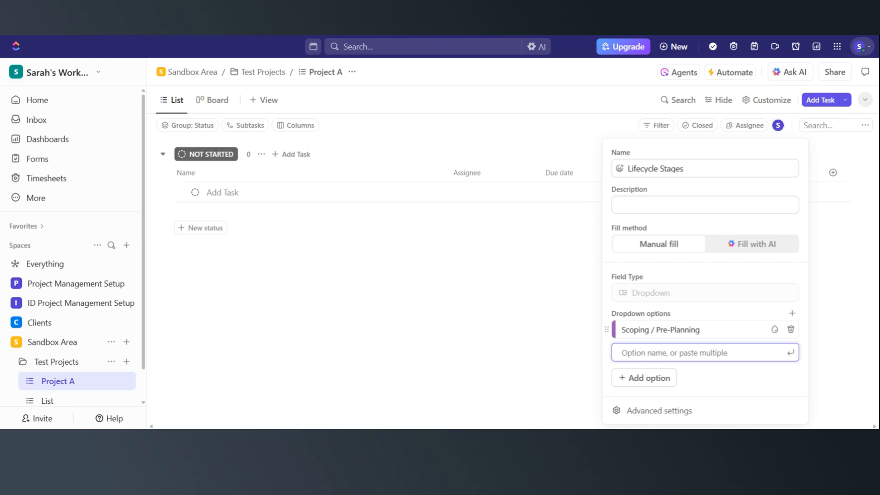
pyautogui.write('Initiation')
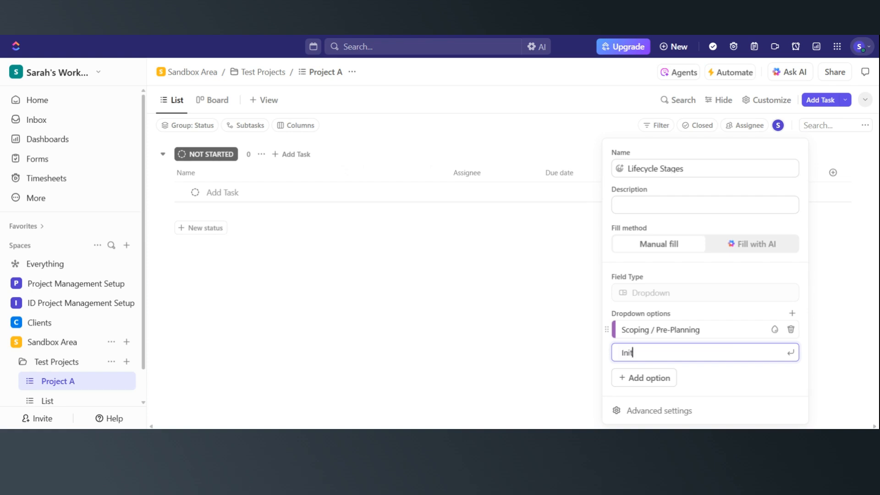
pyautogui.click(659, 377)
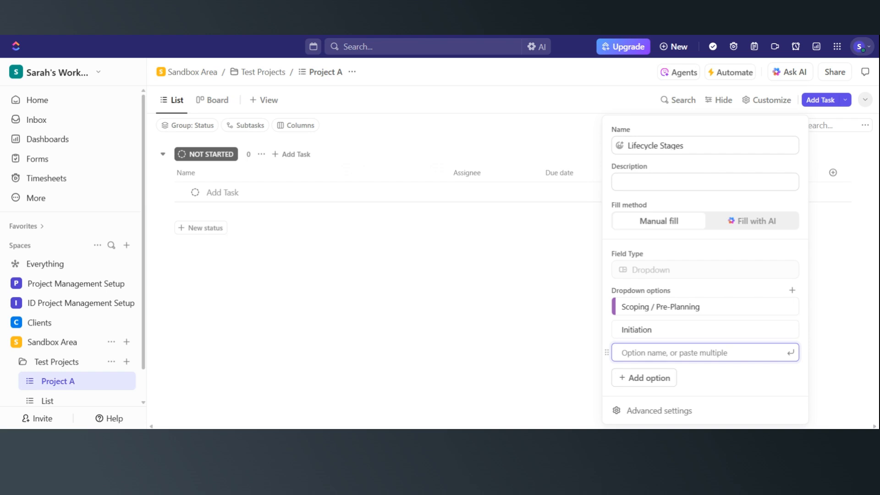
pyautogui.write('Planning')
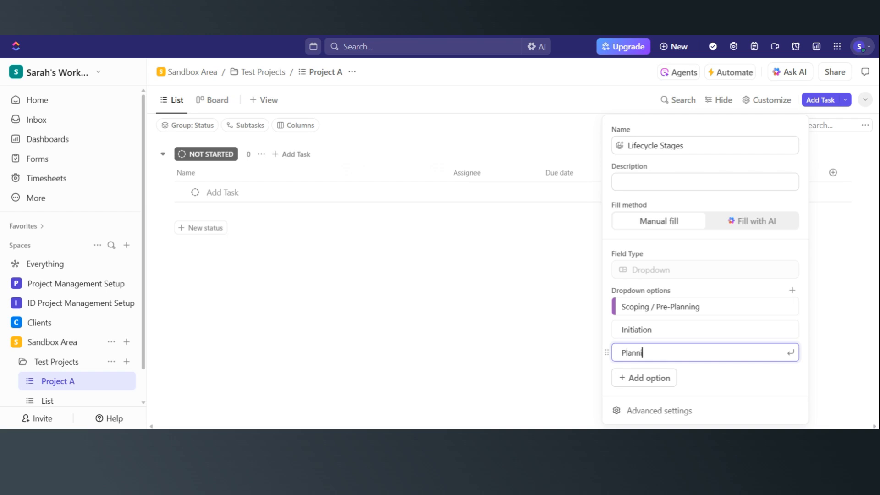
pyautogui.click(644, 377)
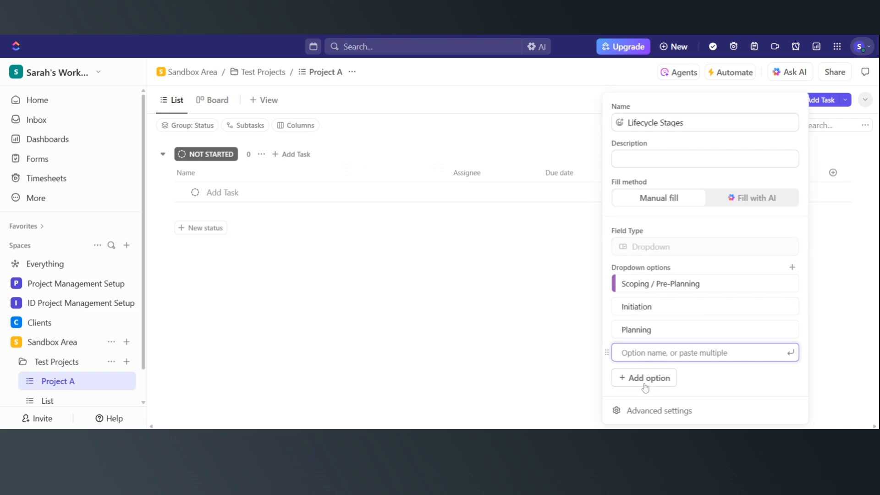
# - Add the options "Execution", "Monitoring & Controll", "Closure" and "Handover" to the field
pyautogui.write('Execution')
pyautogui.click(644, 378)
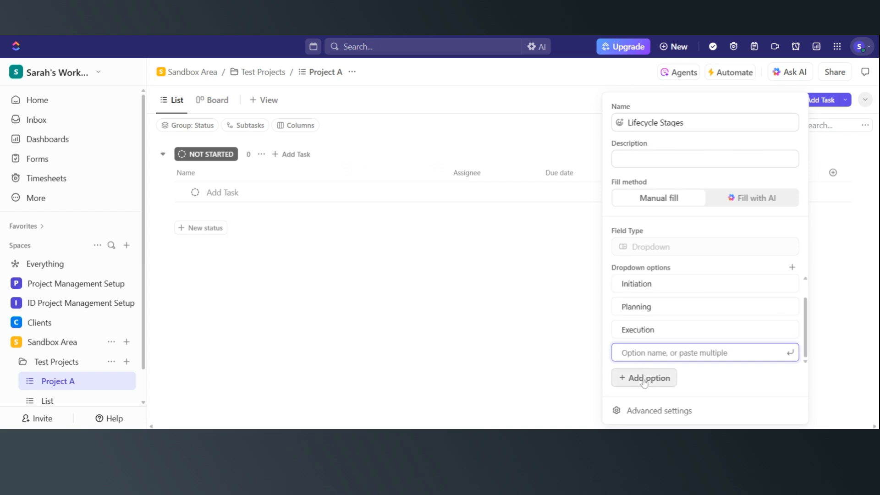
pyautogui.write('Monitoring')
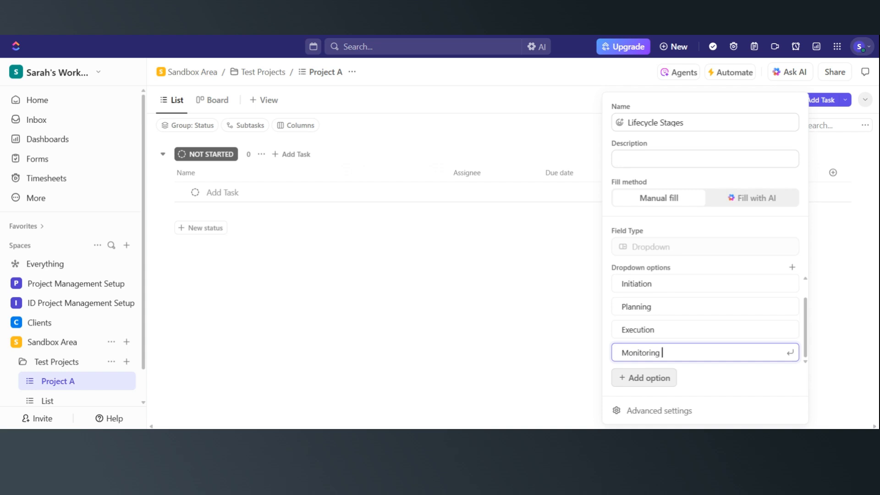
pyautogui.write(' & Controll')
pyautogui.click(644, 379)
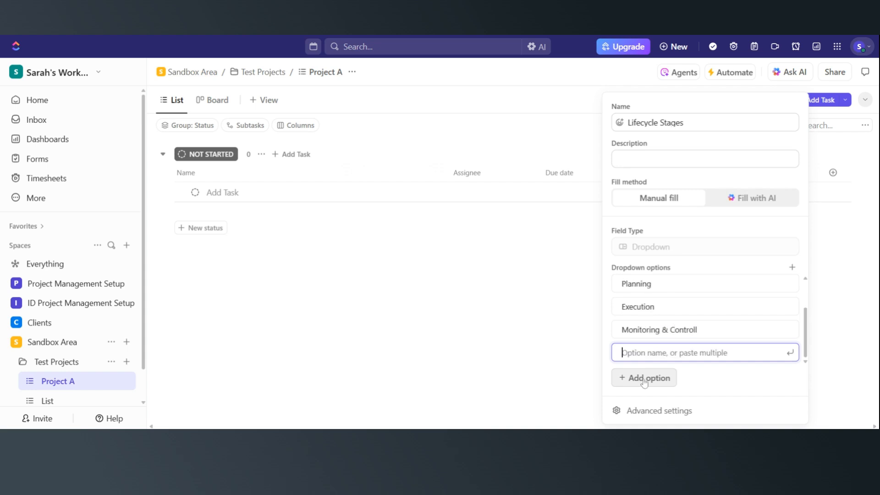
pyautogui.write('Closure')
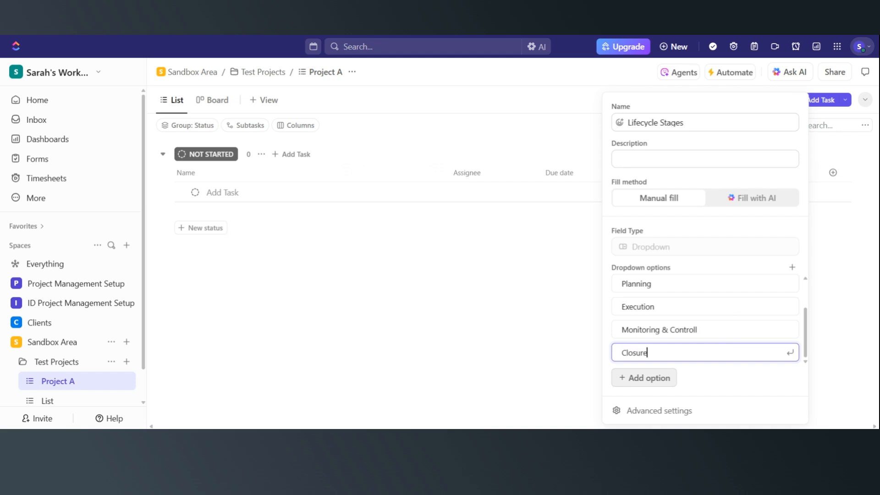
pyautogui.click(644, 381)
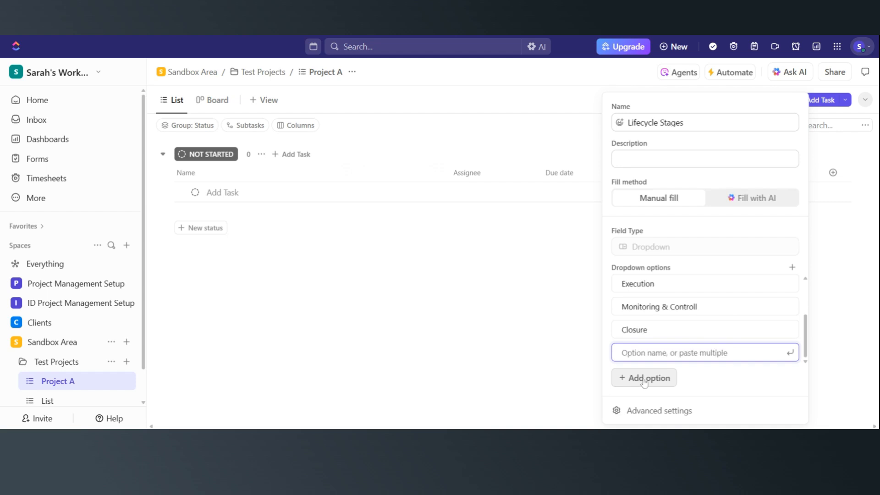
pyautogui.write('Handover')
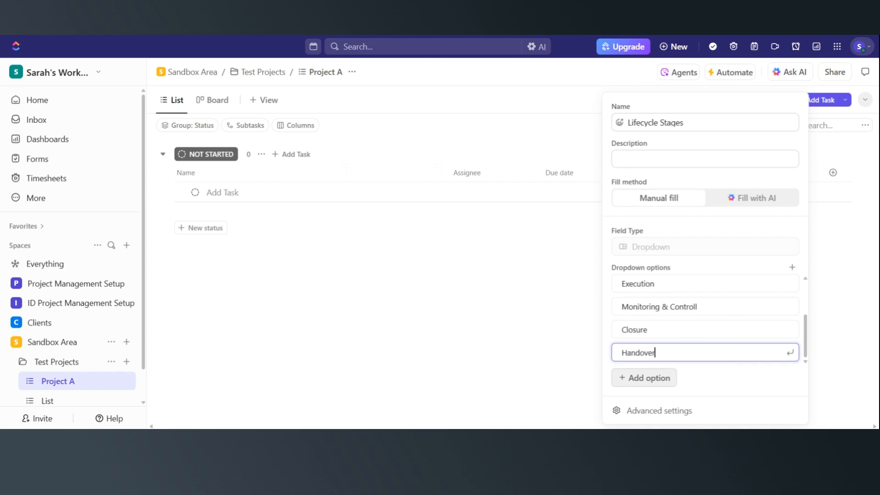
pyautogui.scroll(3, 706, 321)
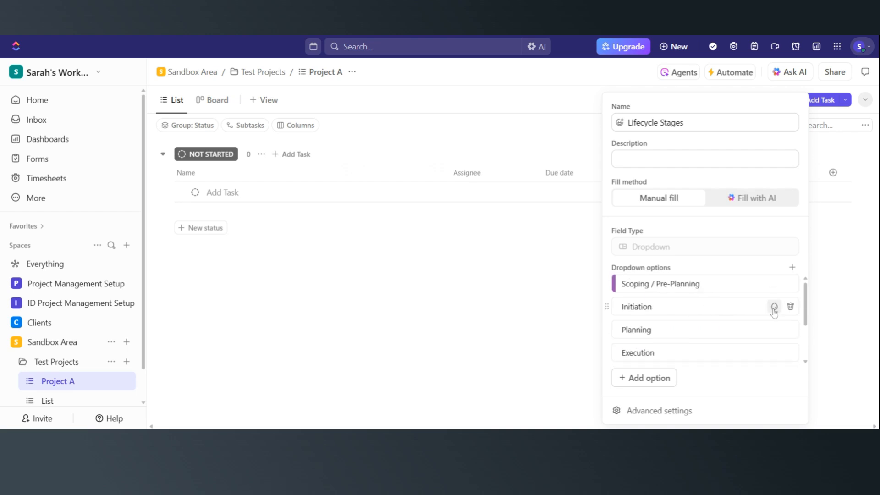
pyautogui.click(774, 306)
pyautogui.press('Return')
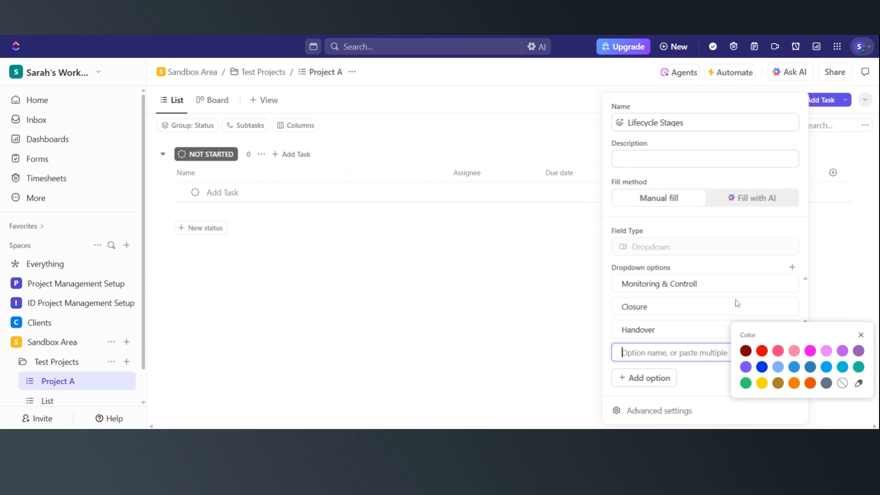
pyautogui.press('Escape')
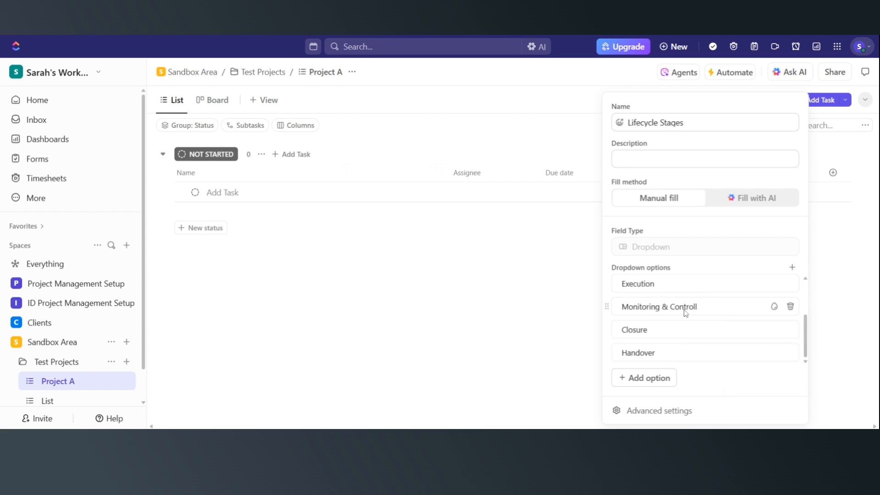
# - Color the Initiation option cyan and the Planning option pink
pyautogui.scroll(3, 774, 310)
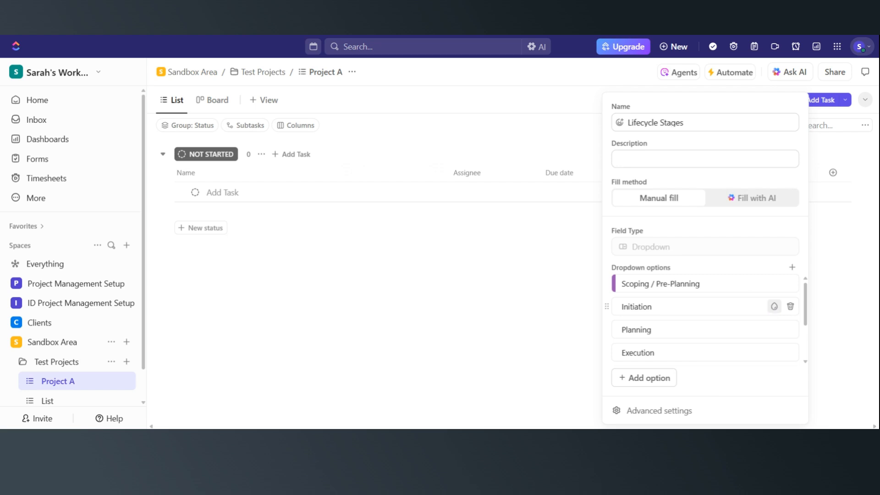
pyautogui.click(774, 307)
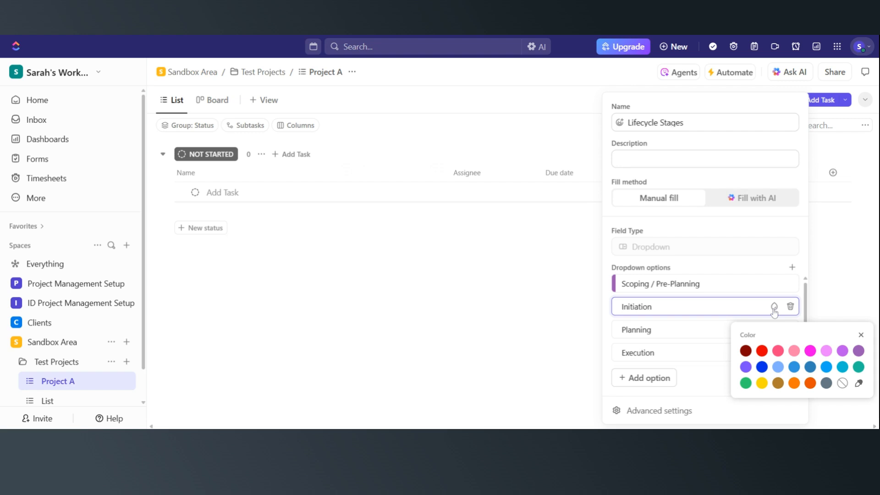
pyautogui.click(843, 366)
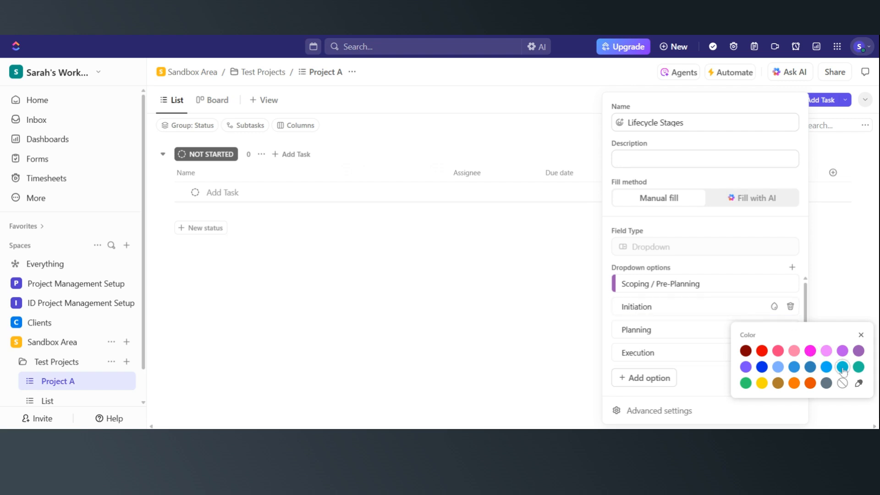
pyautogui.click(710, 334)
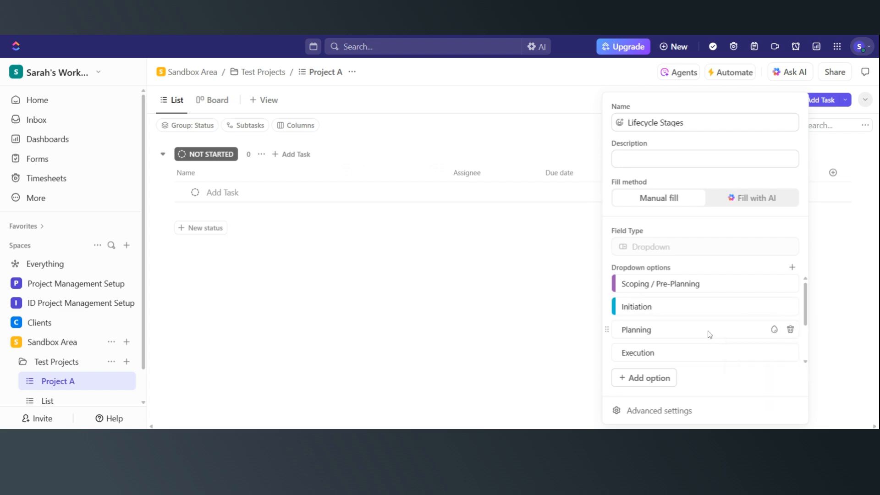
pyautogui.click(775, 329)
pyautogui.click(795, 374)
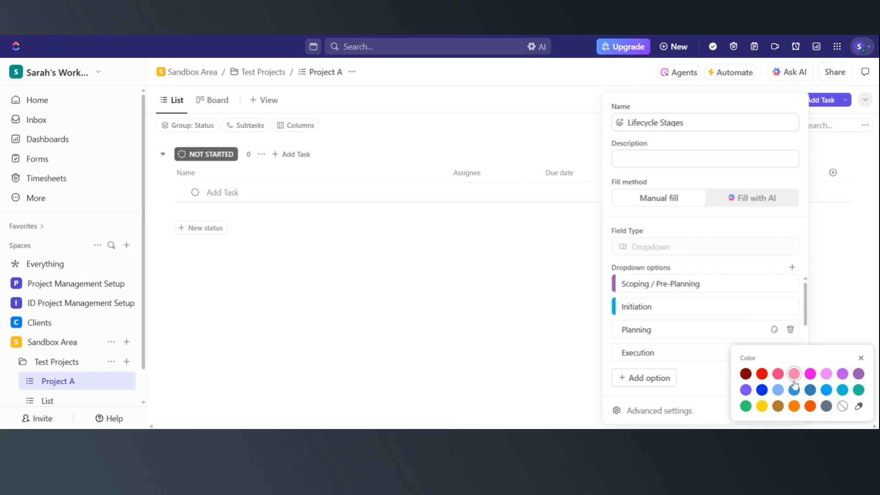
pyautogui.click(717, 353)
# - Color the Execution option blue and the Monitoring & Controll option red
pyautogui.click(774, 352)
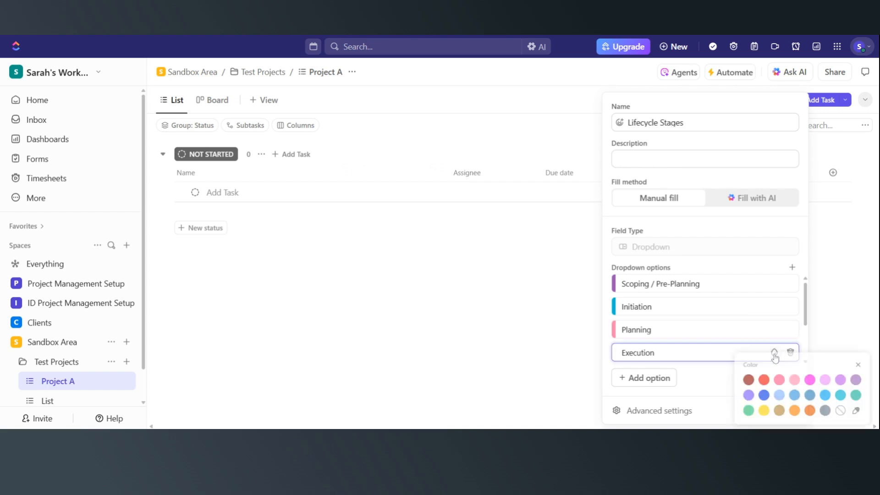
pyautogui.click(762, 395)
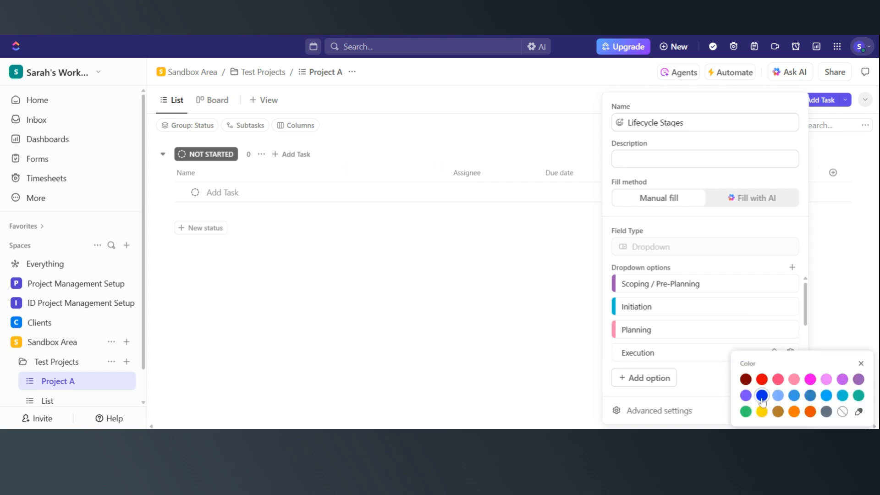
pyautogui.click(746, 310)
pyautogui.scroll(-3, 747, 310)
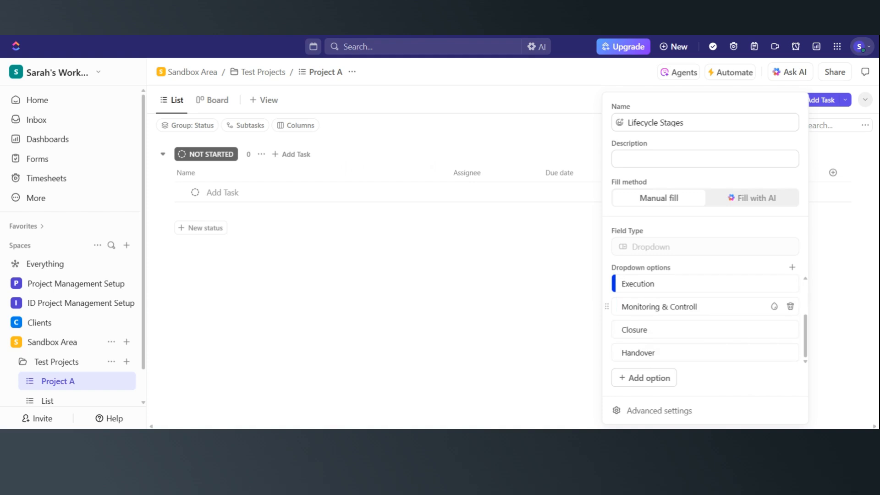
pyautogui.click(774, 307)
pyautogui.click(763, 352)
pyautogui.click(832, 281)
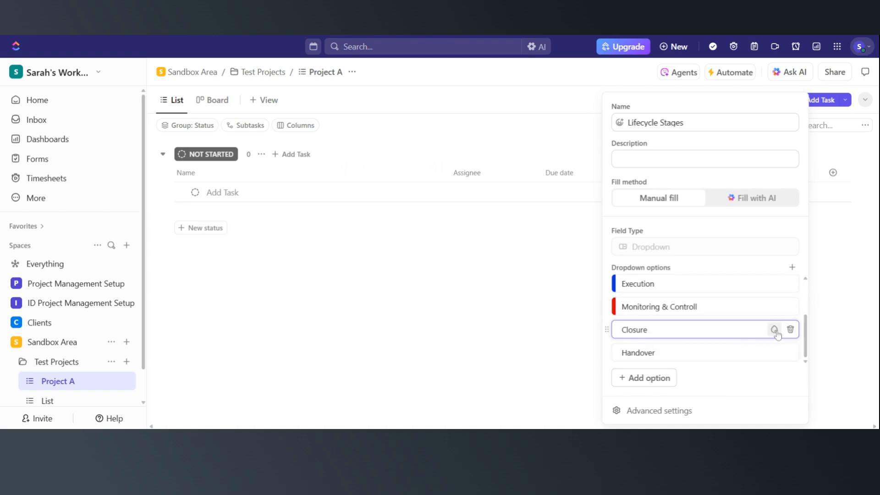
# - Color the Closure option teal and give the Handover option a color too
pyautogui.click(773, 329)
pyautogui.click(858, 390)
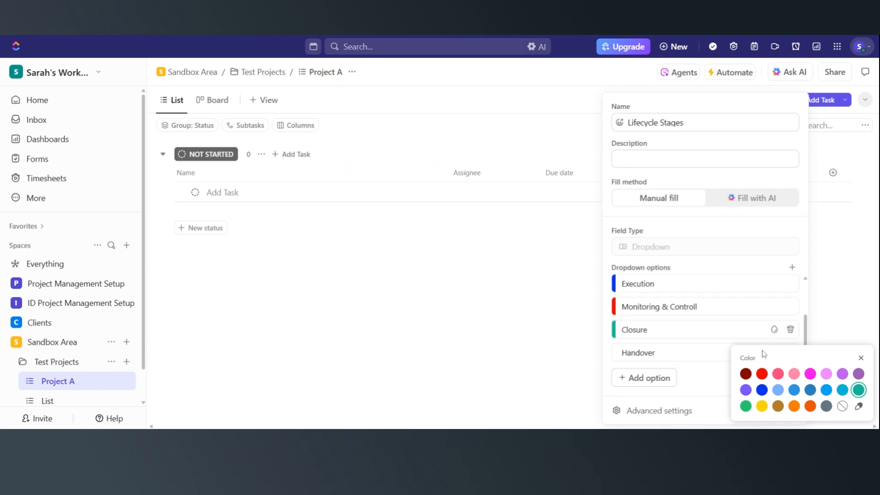
pyautogui.click(724, 357)
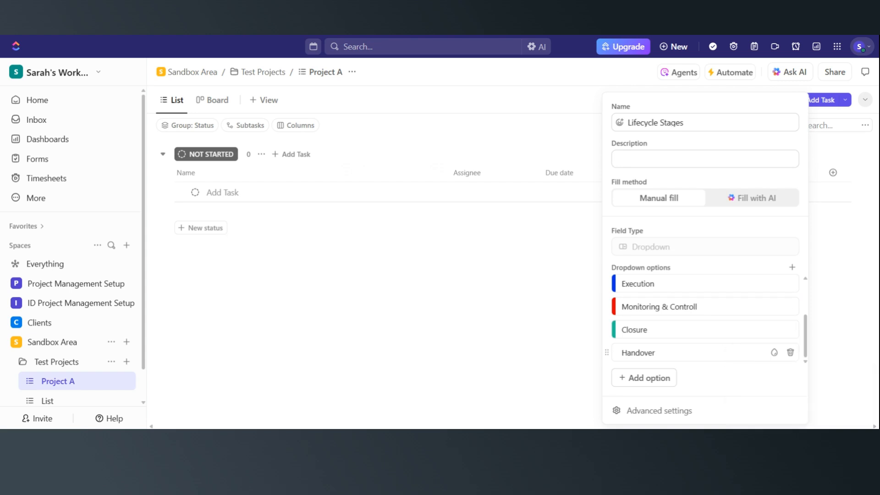
pyautogui.click(775, 352)
pyautogui.click(746, 379)
pyautogui.click(839, 285)
pyautogui.scroll(3, 706, 319)
pyautogui.scroll(-3, 780, 293)
pyautogui.scroll(3, 779, 294)
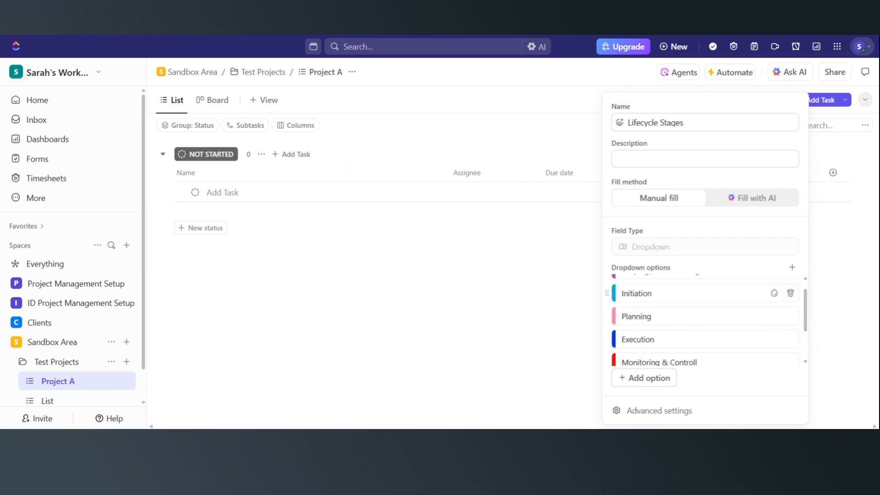
# - Close the field settings and add a task named "Kick Off Meeting" to the list
pyautogui.click(543, 316)
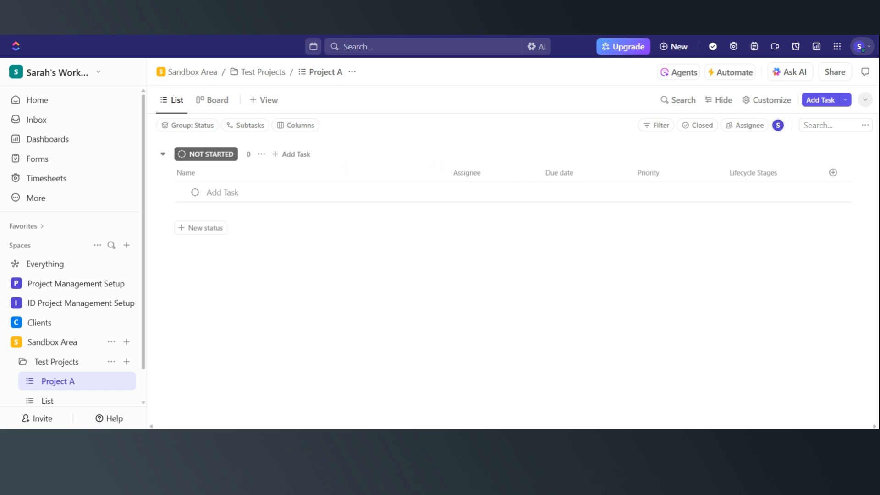
pyautogui.click(223, 193)
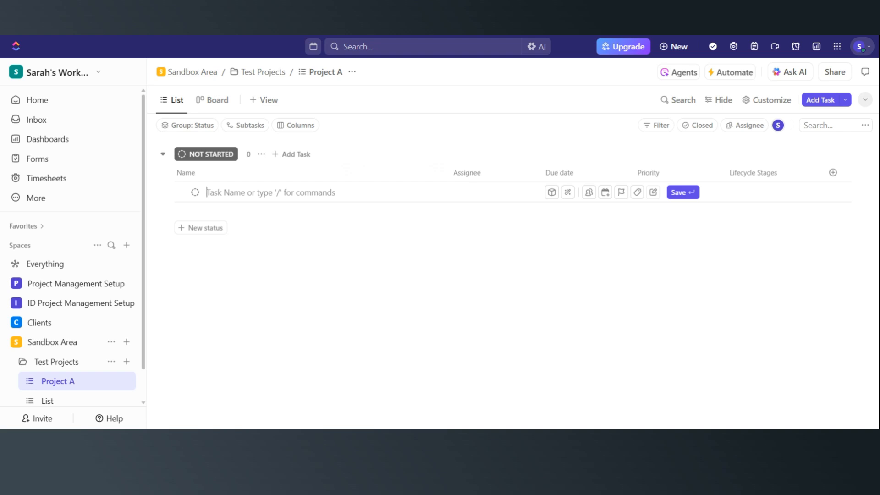
pyautogui.write('Kic')
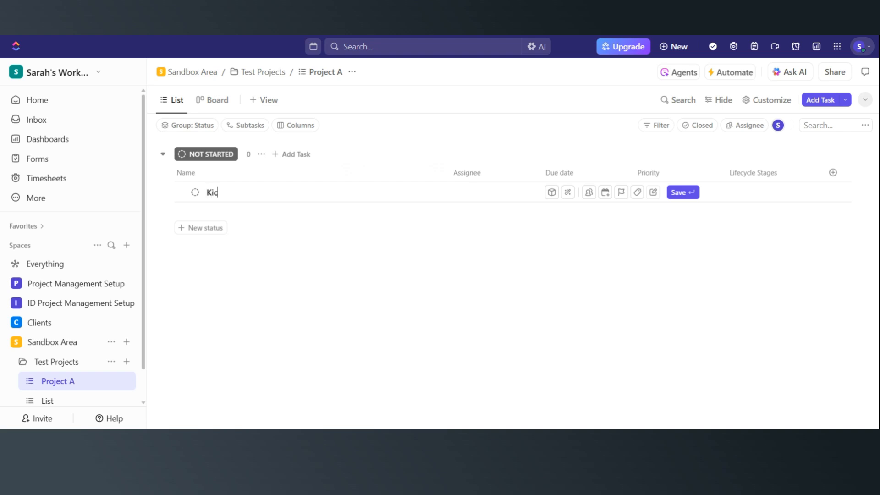
pyautogui.write('k Off mEE')
pyautogui.press('BackSpace')
pyautogui.press('BackSpace')
pyautogui.press('BackSpace')
pyautogui.write('Meeting')
pyautogui.press('Return')
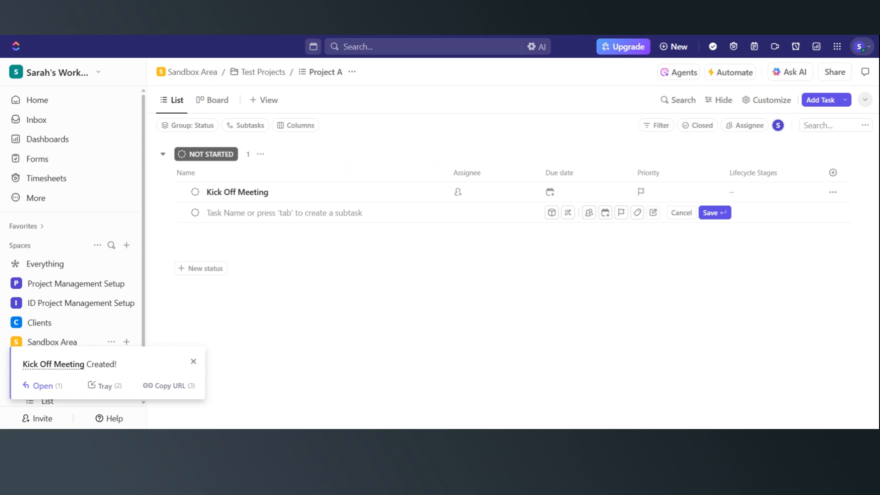
# - Add the tasks "Scoping Definition Document" and "Planning Workshop"
pyautogui.write('Scopin')
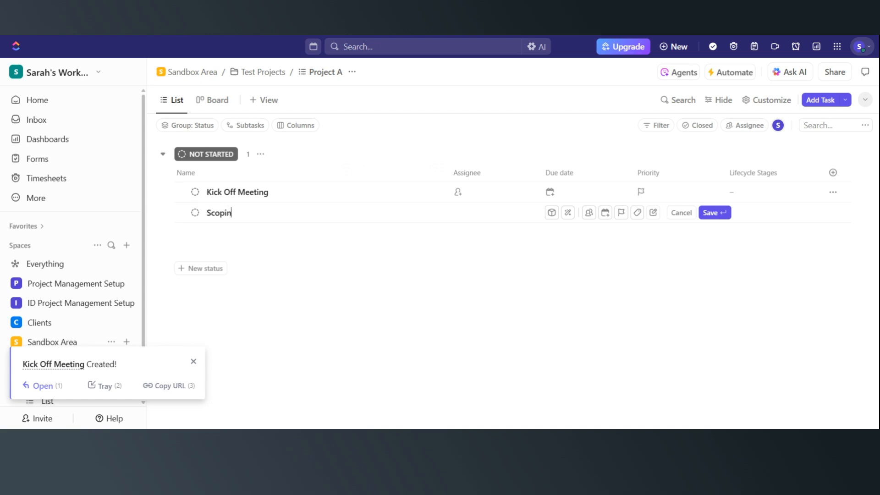
pyautogui.write('g Definition Document')
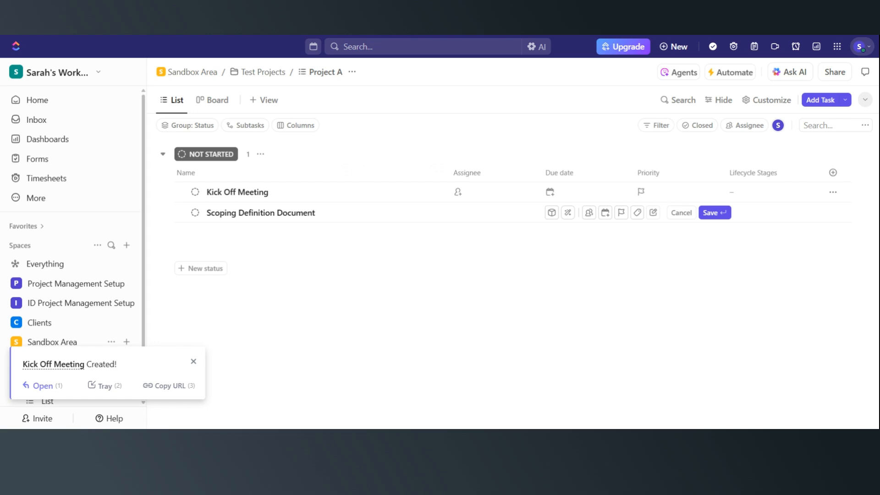
pyautogui.press('Return')
pyautogui.write('Planning Work')
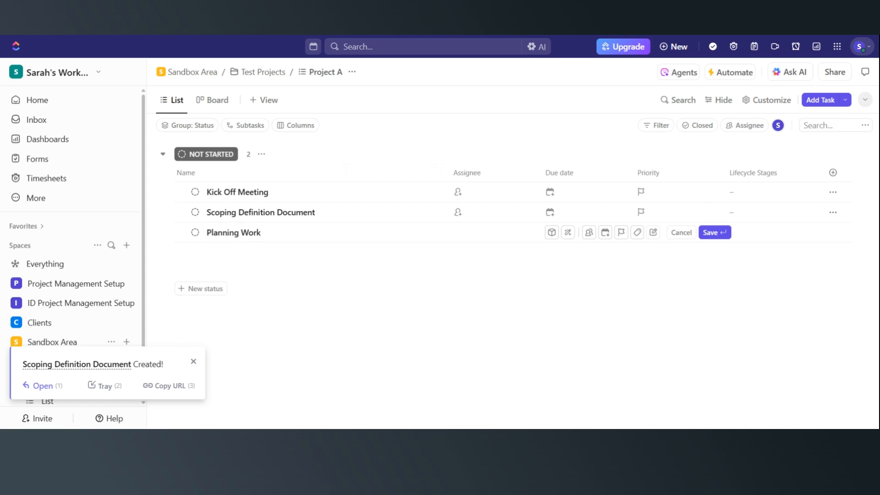
pyautogui.write('sshop')
pyautogui.press('Return')
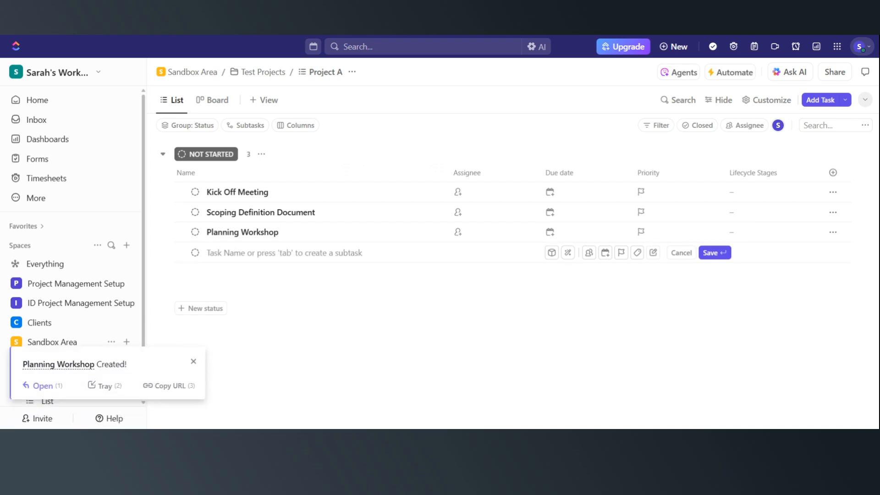
# - Add the tasks "RAID Log" and "Handover Plan"
pyautogui.write('RAID Log')
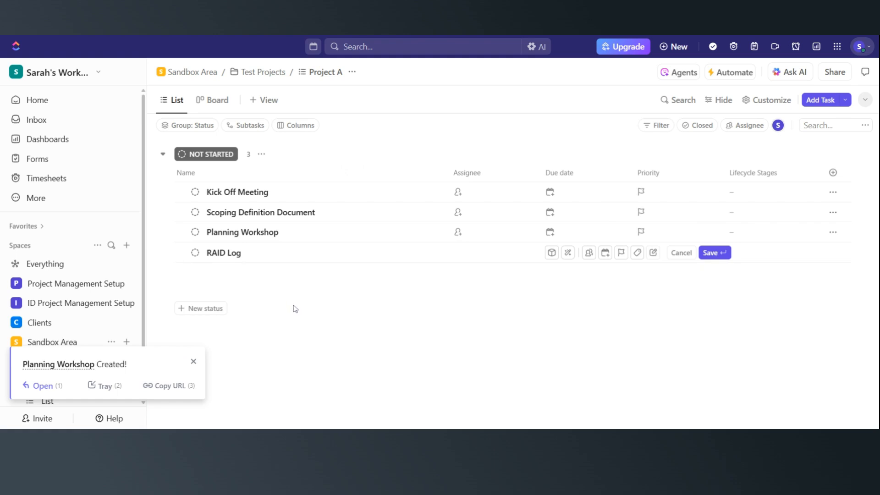
pyautogui.press('Return')
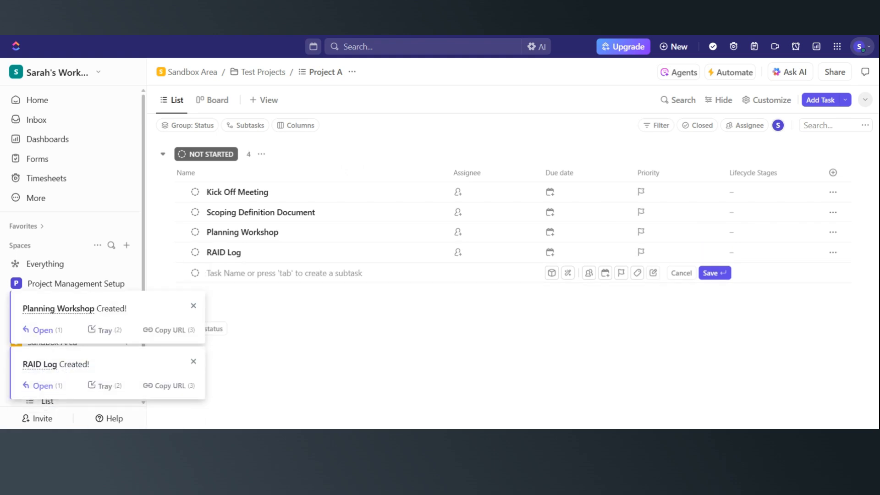
pyautogui.write('Ha')
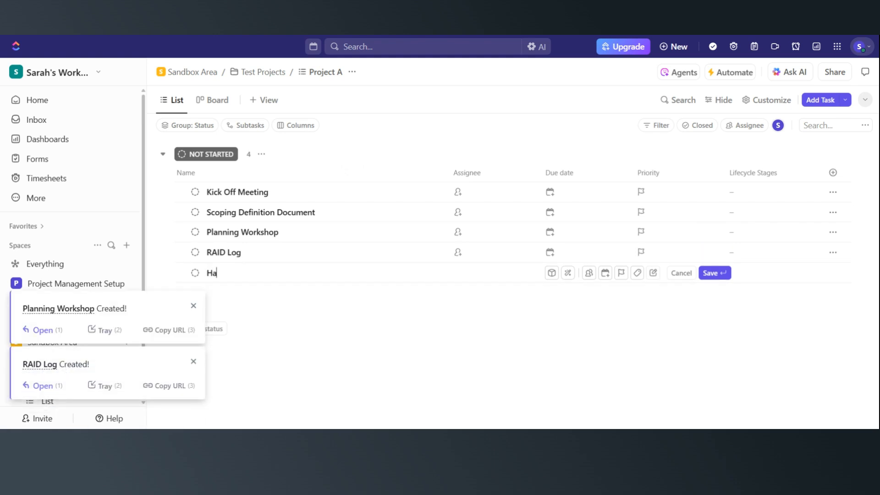
pyautogui.write('ndover Plan')
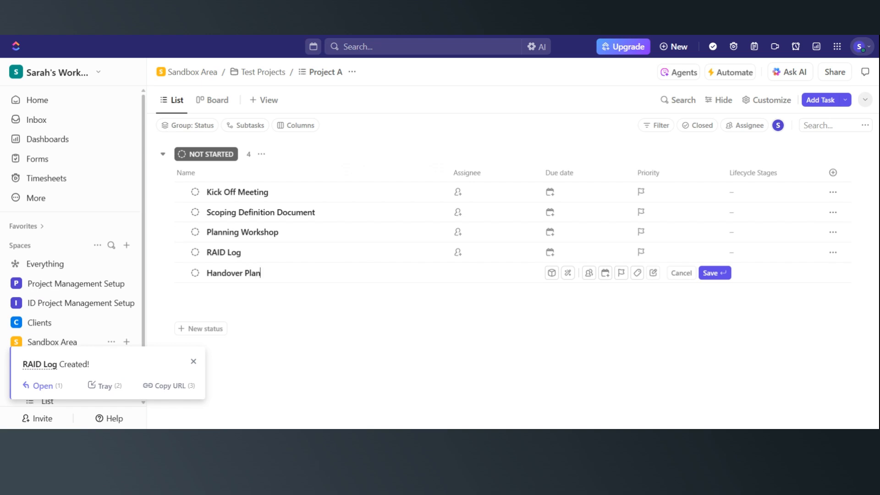
pyautogui.press('Return')
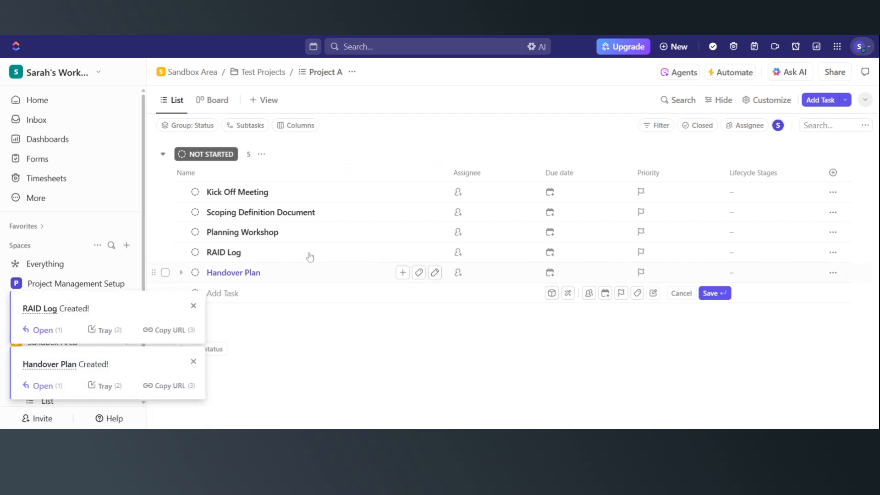
# - Set the Lifecycle Stages of Kick Off Meeting and Scoping Definition Document to Scoping / Pre-Planning
pyautogui.click(745, 195)
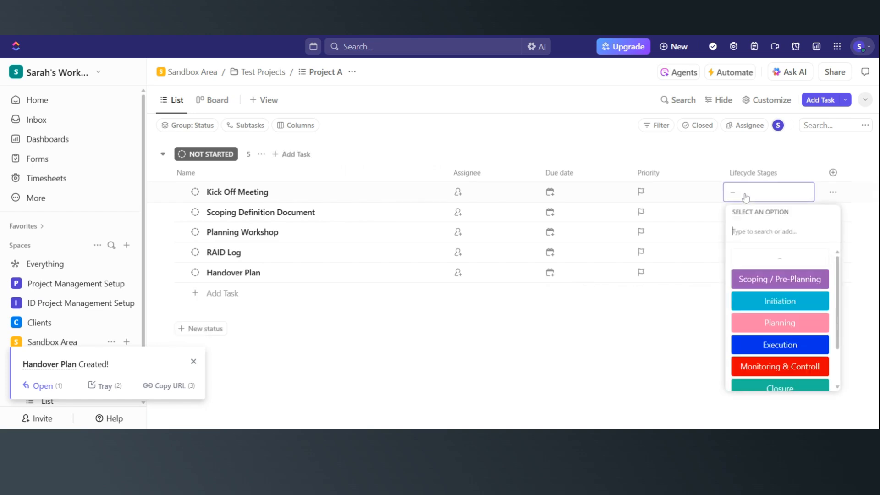
pyautogui.click(757, 279)
pyautogui.click(754, 220)
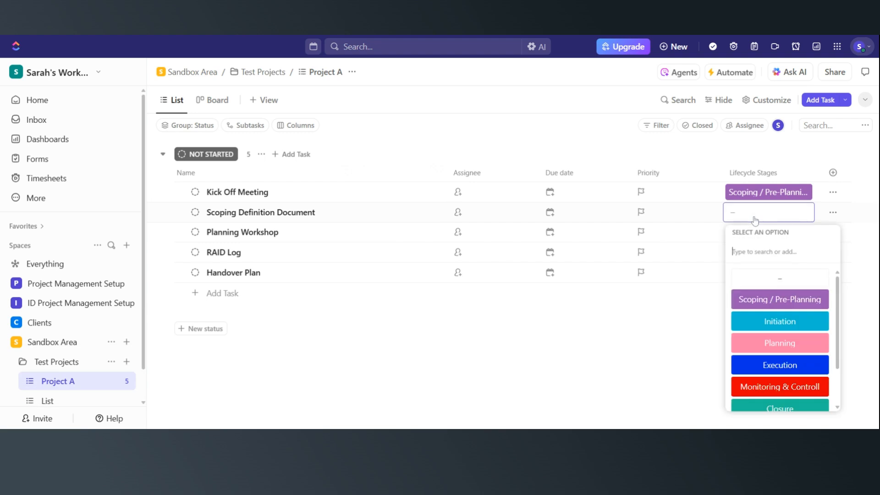
pyautogui.click(769, 298)
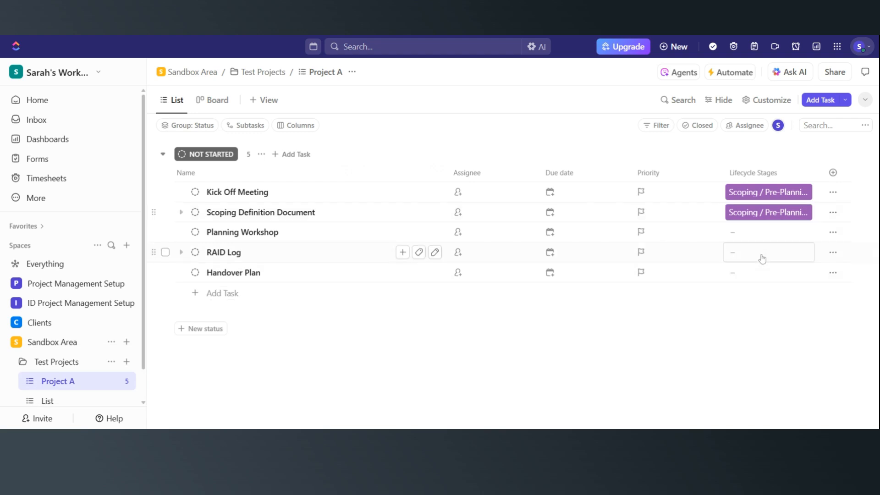
# - Set Planning Workshop's stage to Planning and RAID Log's stage to Monitoring & Controll
pyautogui.click(760, 236)
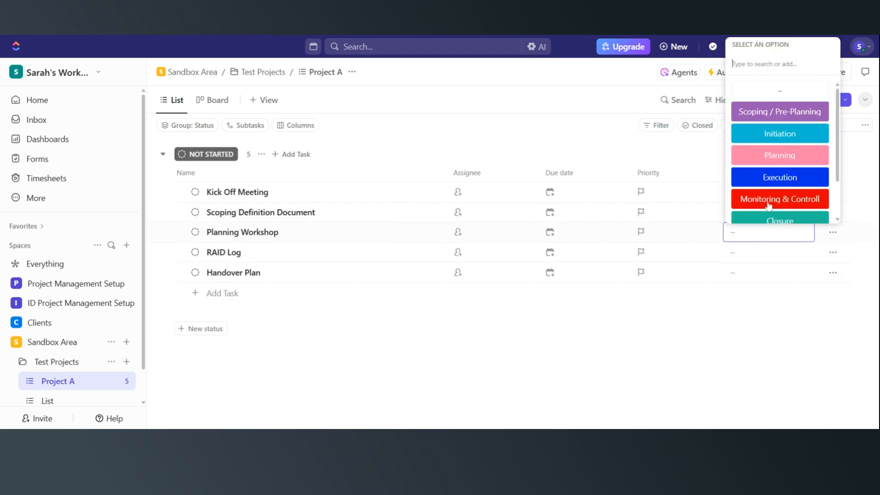
pyautogui.click(774, 156)
pyautogui.click(757, 257)
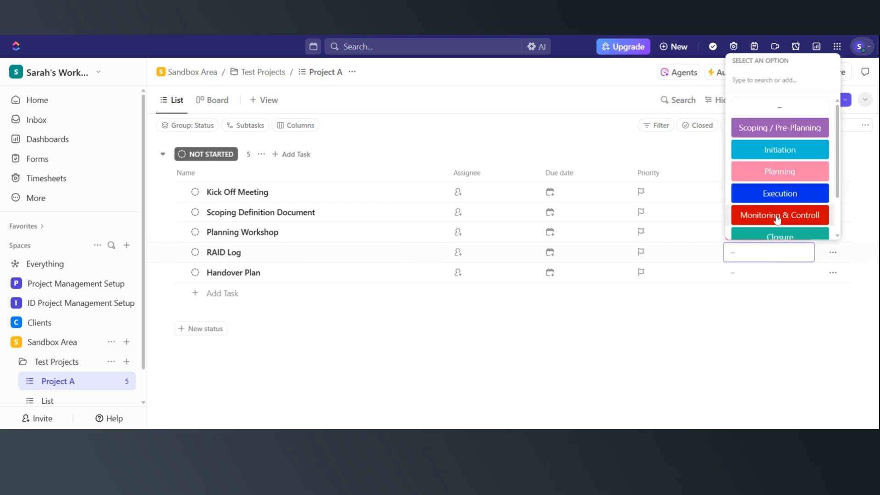
pyautogui.click(773, 215)
# - Set the Handover Plan task's Lifecycle Stages value to Closure
pyautogui.click(745, 275)
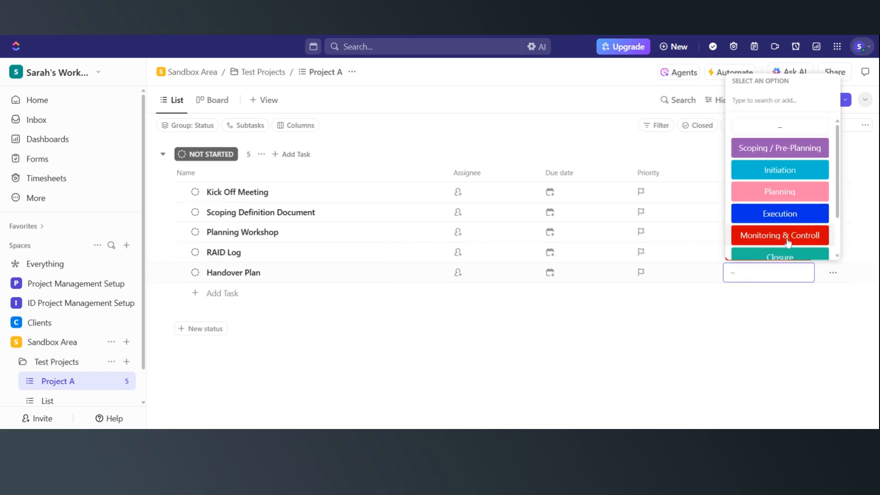
pyautogui.scroll(-2, 788, 225)
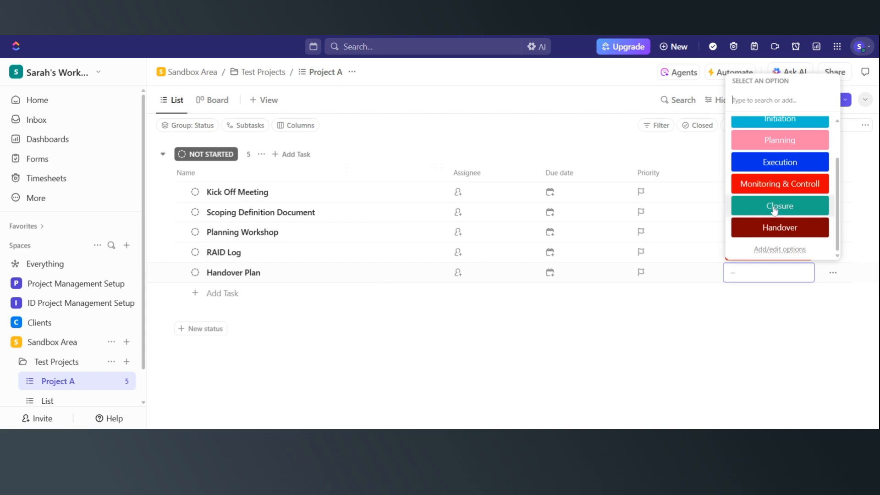
pyautogui.click(774, 209)
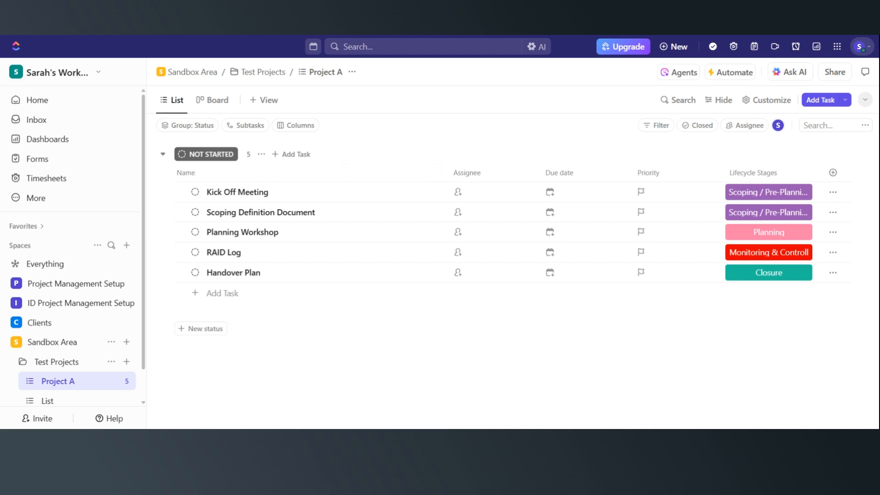
# - Group the list view by Lifecycle Stages
pyautogui.click(186, 128)
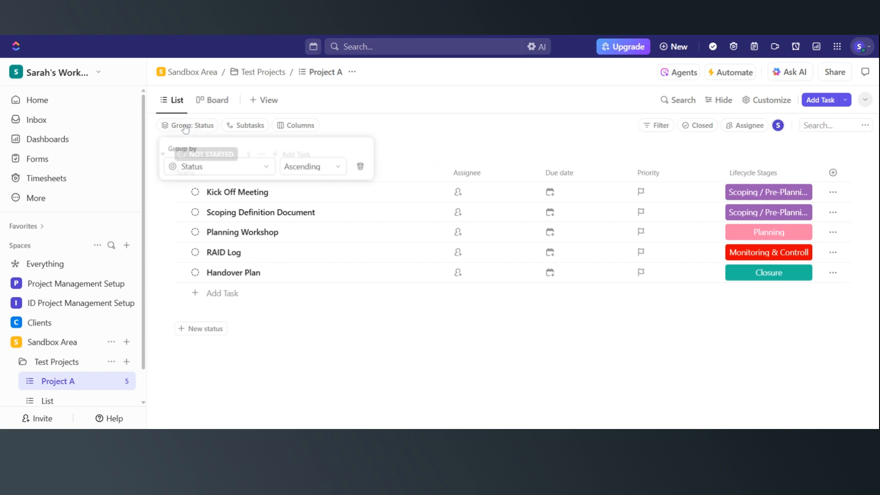
pyautogui.click(270, 171)
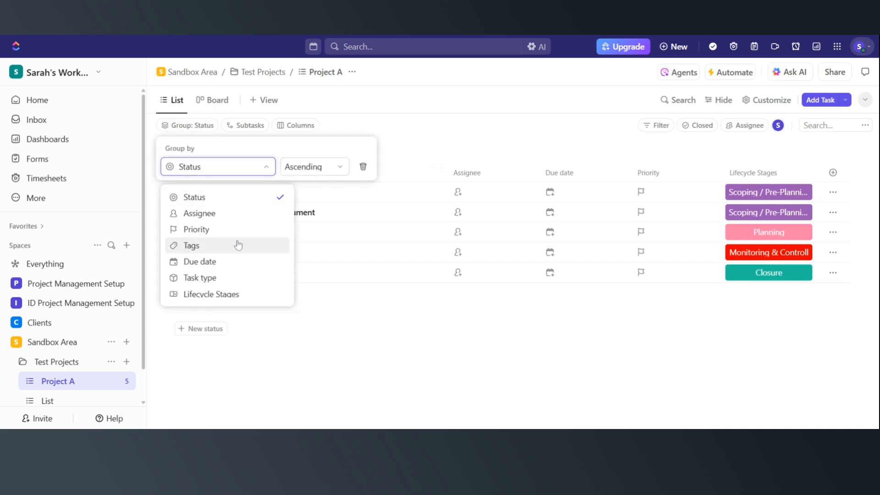
pyautogui.click(217, 295)
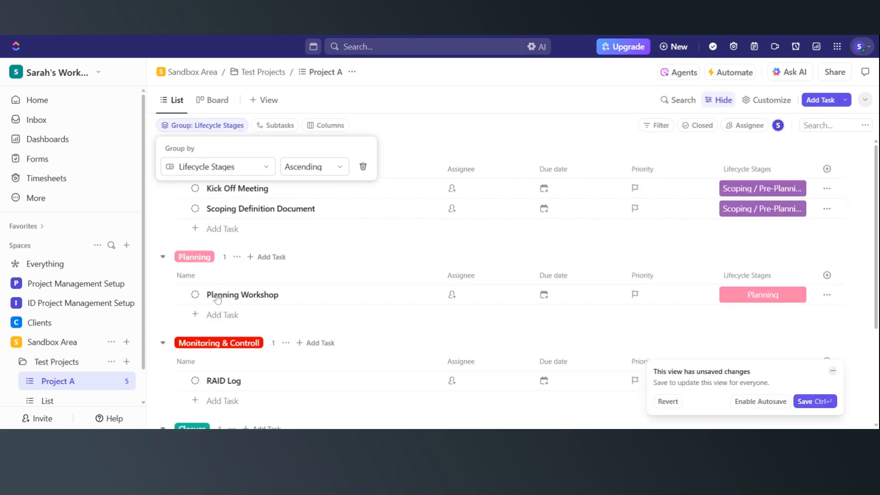
pyautogui.click(395, 146)
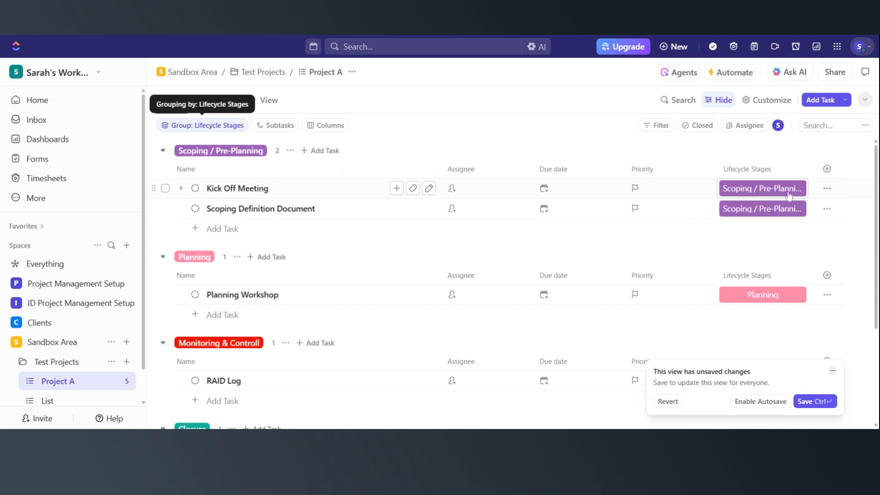
# - Hide the Lifecycle Stages column from the list
pyautogui.click(758, 170)
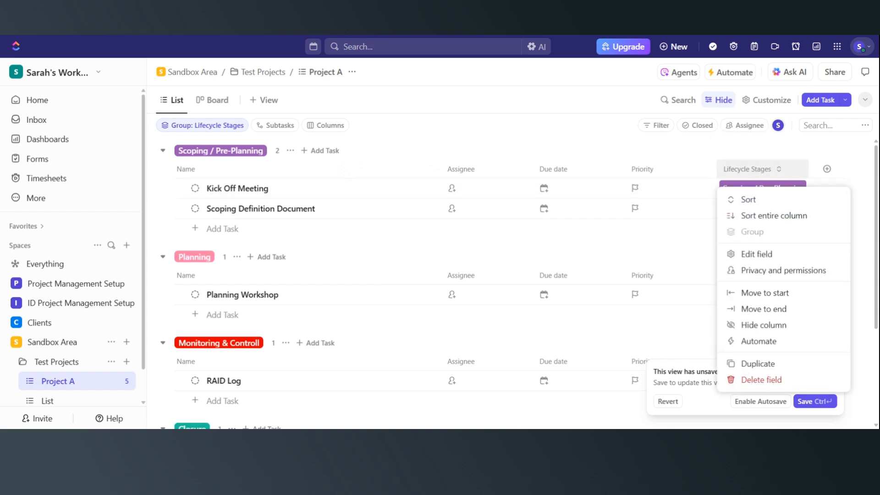
pyautogui.click(770, 327)
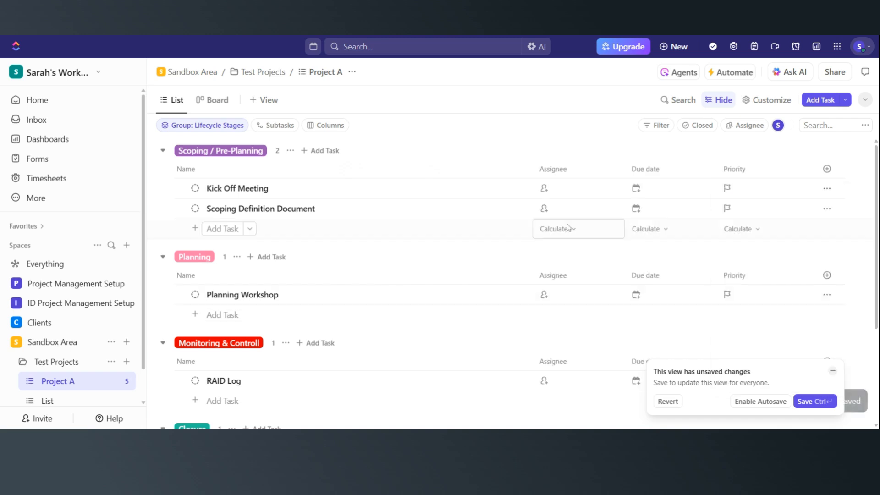